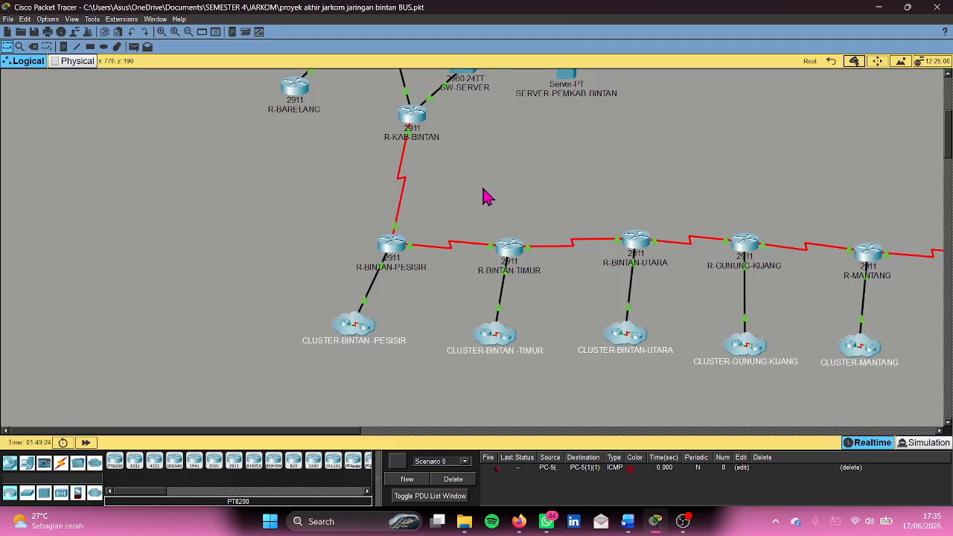
- Review the access-list 100 configuration commands and their serial interface assignments in R-BINTAN-TIMUR's command-line history
{"action": "scroll", "coordinate": [551, 201], "scroll_direction": "right", "scroll_amount": 5}
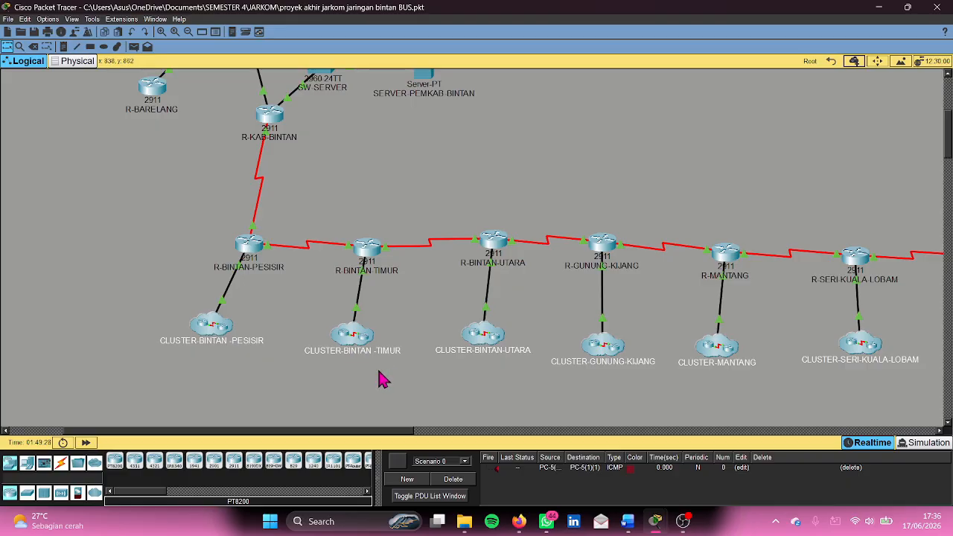
{"action": "left_click", "coordinate": [366, 252]}
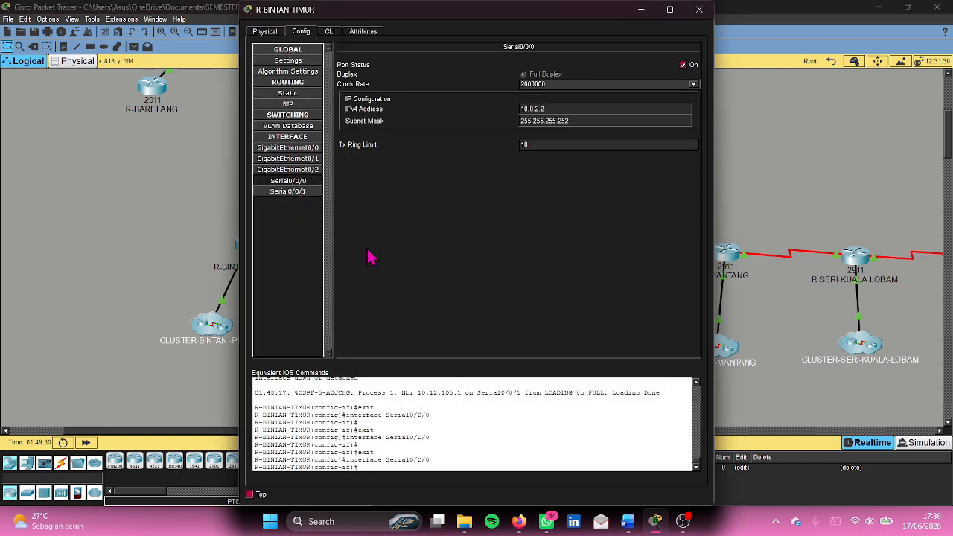
{"action": "left_click", "coordinate": [329, 31]}
{"action": "scroll", "coordinate": [387, 287], "scroll_direction": "up", "scroll_amount": 1}
{"action": "scroll", "coordinate": [387, 287], "scroll_direction": "up", "scroll_amount": 1}
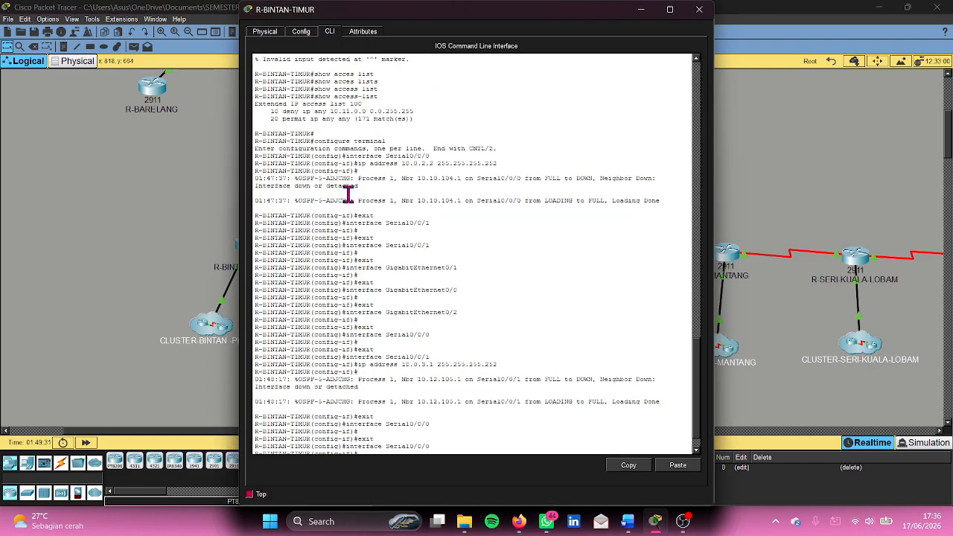
{"action": "scroll", "coordinate": [348, 166], "scroll_direction": "up", "scroll_amount": 10}
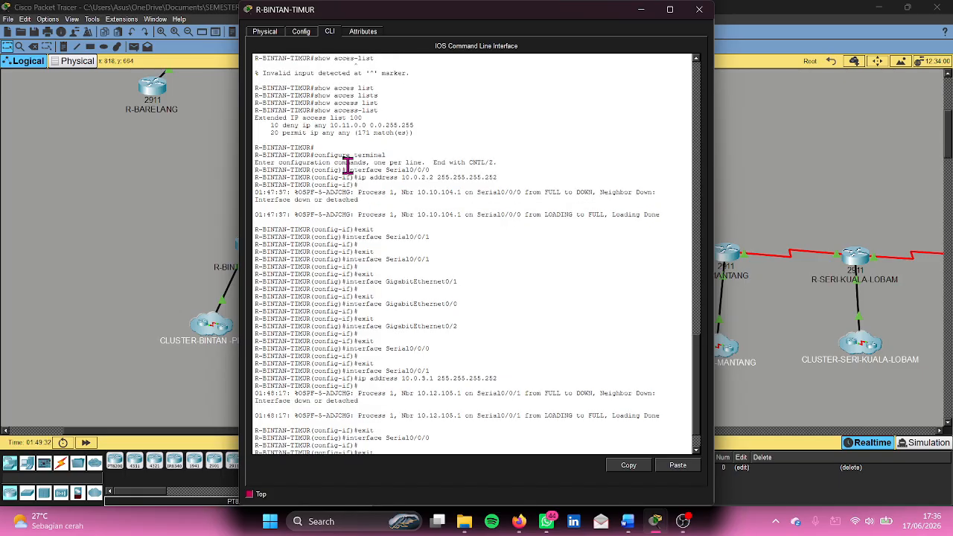
{"action": "scroll", "coordinate": [347, 165], "scroll_direction": "up", "scroll_amount": 3}
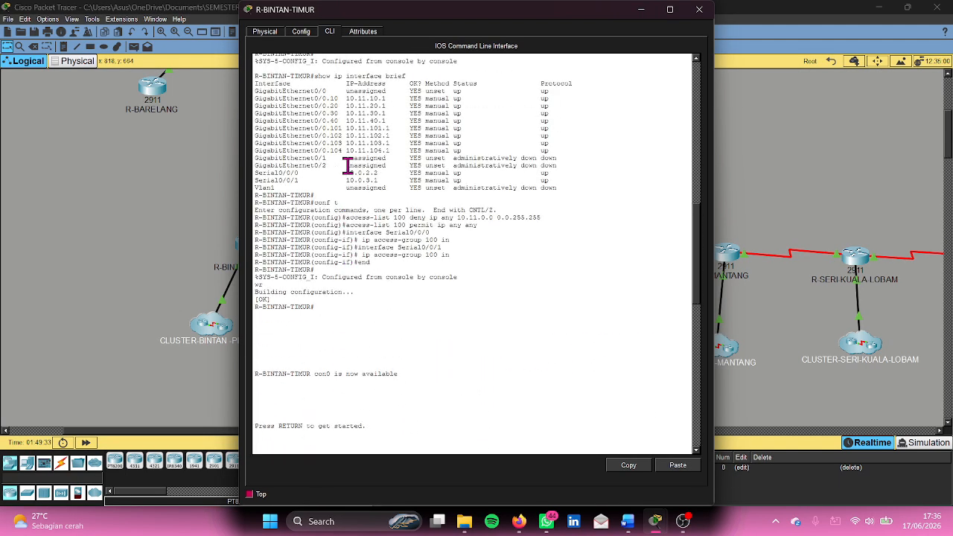
{"action": "left_click_drag", "start_coordinate": [257, 221], "coordinate": [378, 277]}
- Examine the show access-list output for extended list 100 on R-BINTAN-TIMUR, and close the router's window
{"action": "scroll", "coordinate": [436, 382], "scroll_direction": "down", "scroll_amount": 14}
{"action": "scroll", "coordinate": [436, 380], "scroll_direction": "down", "scroll_amount": 20}
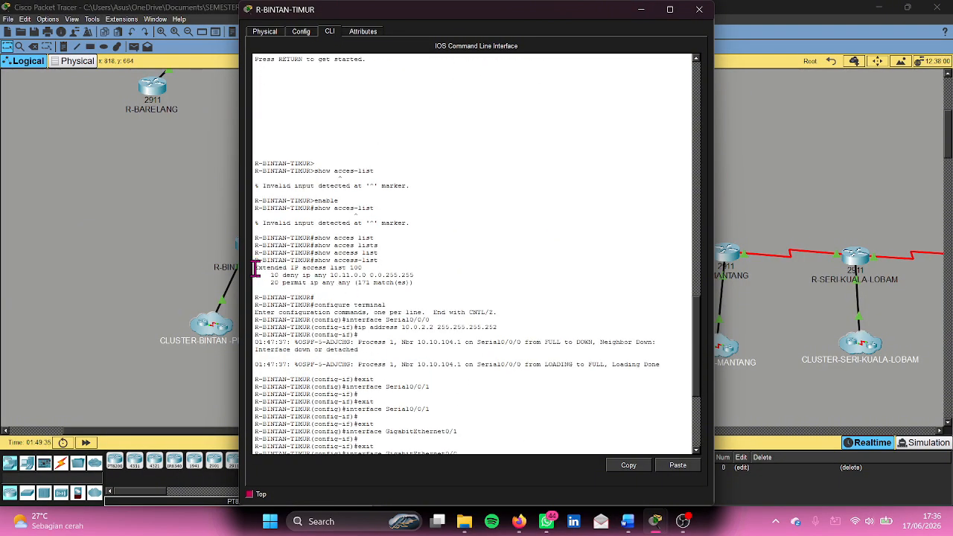
{"action": "left_click_drag", "start_coordinate": [255, 268], "coordinate": [417, 289]}
{"action": "left_click", "coordinate": [434, 290]}
{"action": "left_click", "coordinate": [766, 163]}
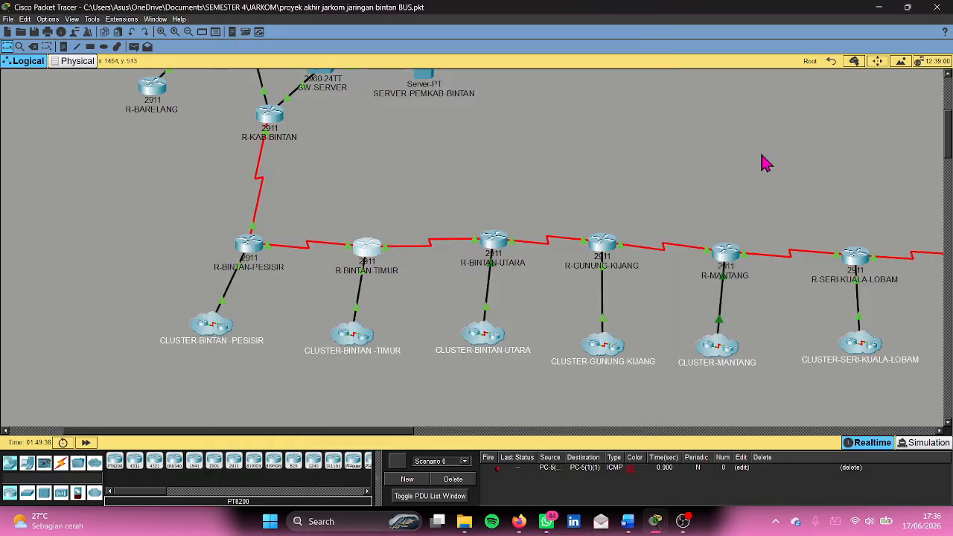
- Look at the earlier ping results on PC-1(1)(1) in CLUSTER-GUNUNG-KIJANG and return to the root topology
{"action": "left_click", "coordinate": [612, 353]}
{"action": "scroll", "coordinate": [621, 234], "scroll_direction": "down", "scroll_amount": 5}
{"action": "left_click", "coordinate": [486, 266]}
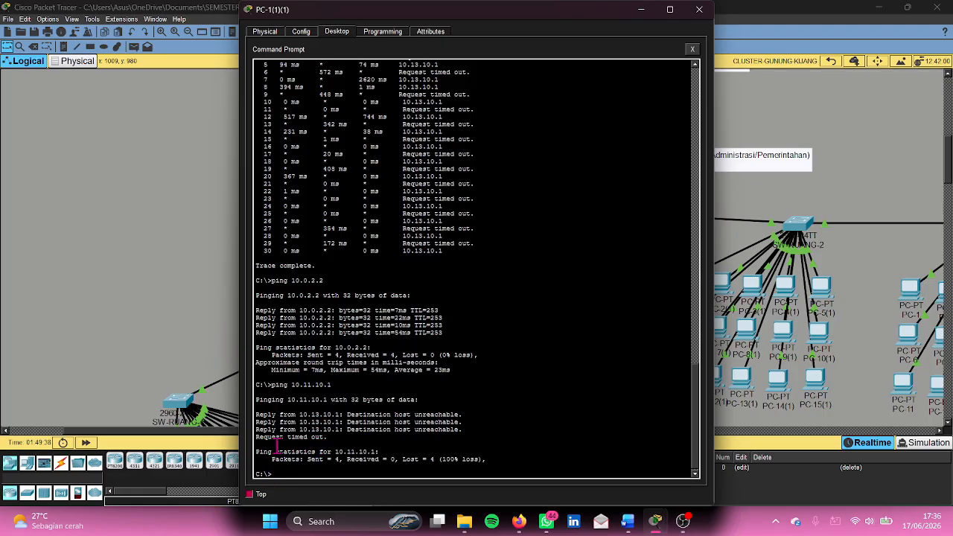
{"action": "left_click", "coordinate": [149, 267]}
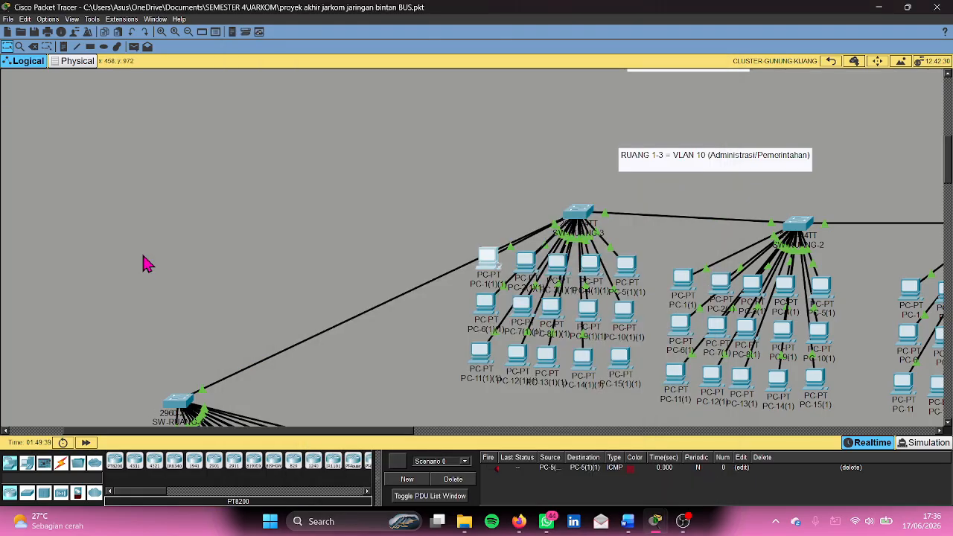
{"action": "left_click", "coordinate": [831, 64]}
{"action": "scroll", "coordinate": [391, 203], "scroll_direction": "up", "scroll_amount": 3}
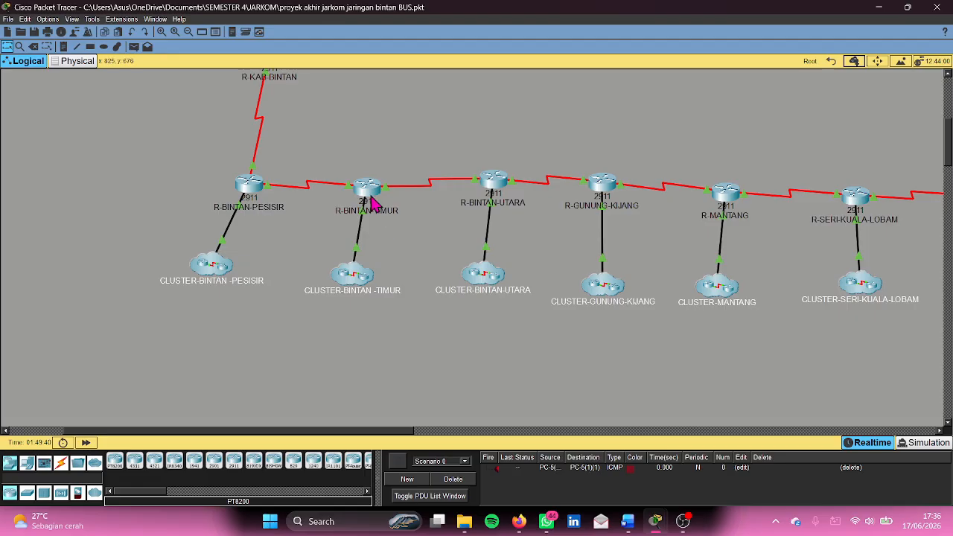
- Check the IP configuration of PC34 in CLUSTER-BINTAN-TIMUR
{"action": "left_click", "coordinate": [372, 198]}
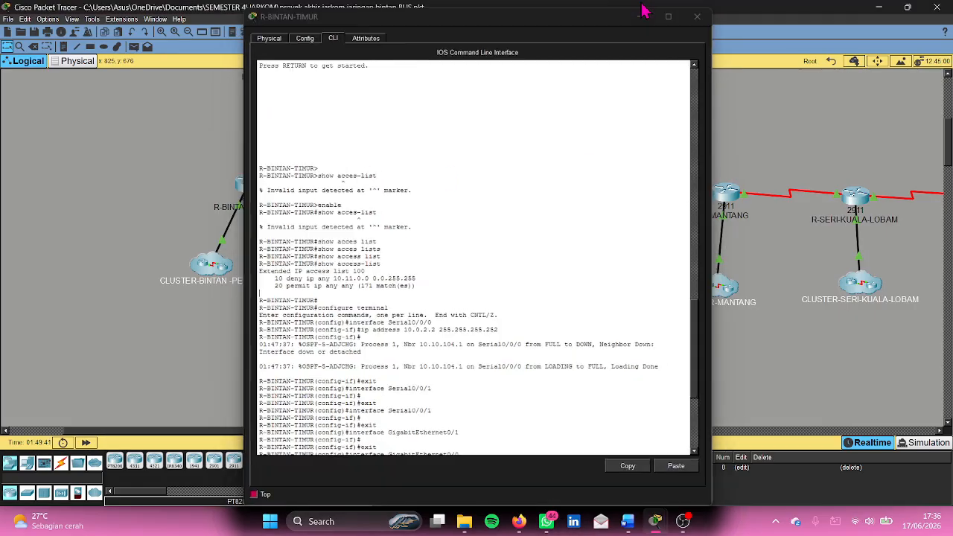
{"action": "left_click", "coordinate": [697, 16]}
{"action": "left_click", "coordinate": [349, 287]}
{"action": "scroll", "coordinate": [223, 292], "scroll_direction": "down", "scroll_amount": 1}
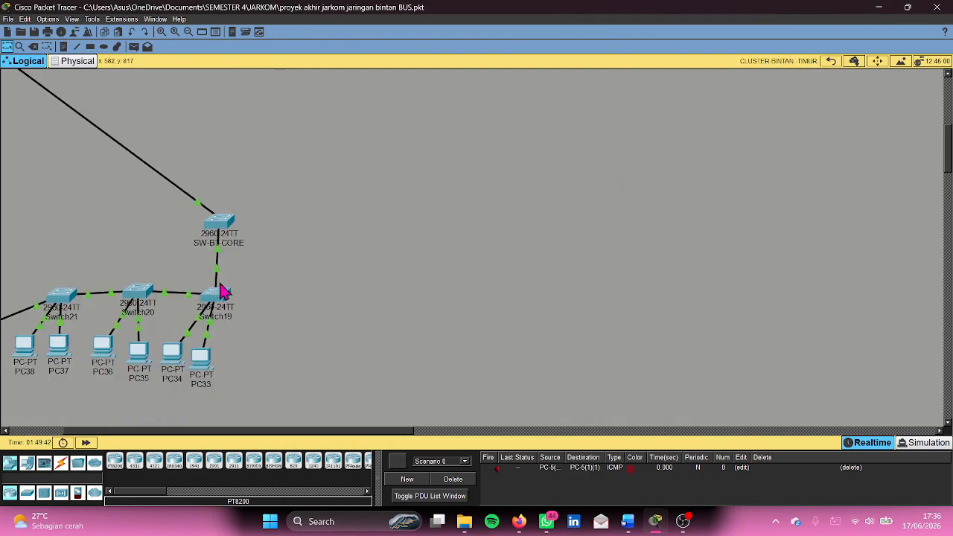
{"action": "left_click", "coordinate": [171, 346]}
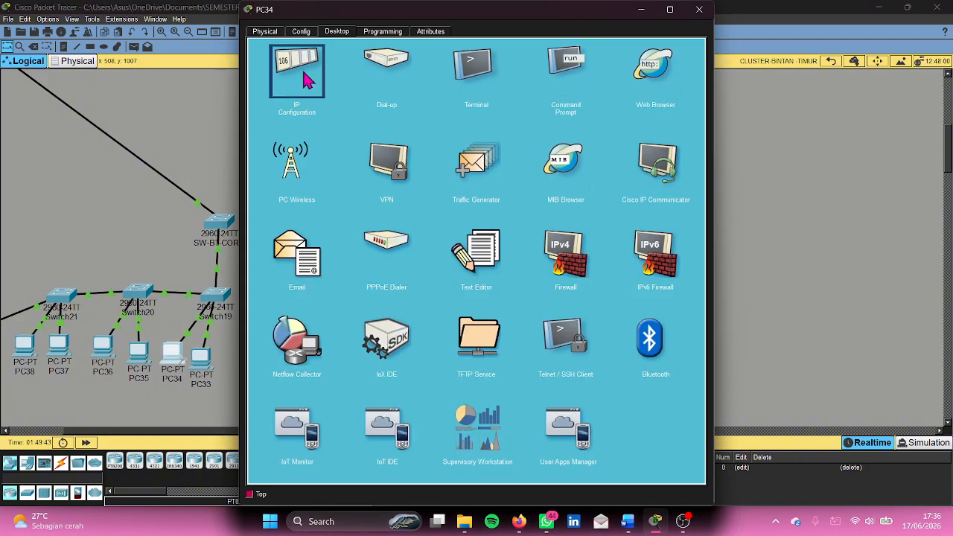
{"action": "left_click", "coordinate": [305, 72]}
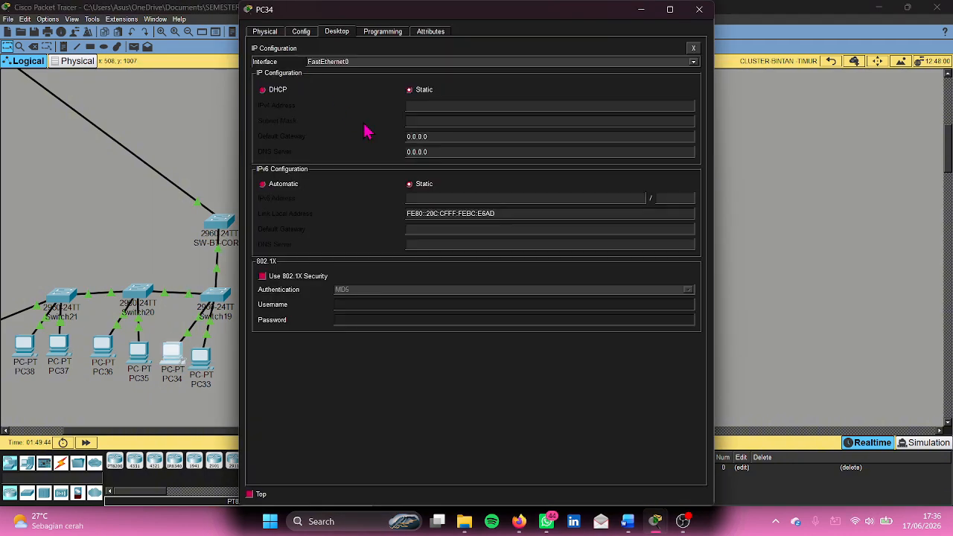
{"action": "left_click", "coordinate": [644, 15]}
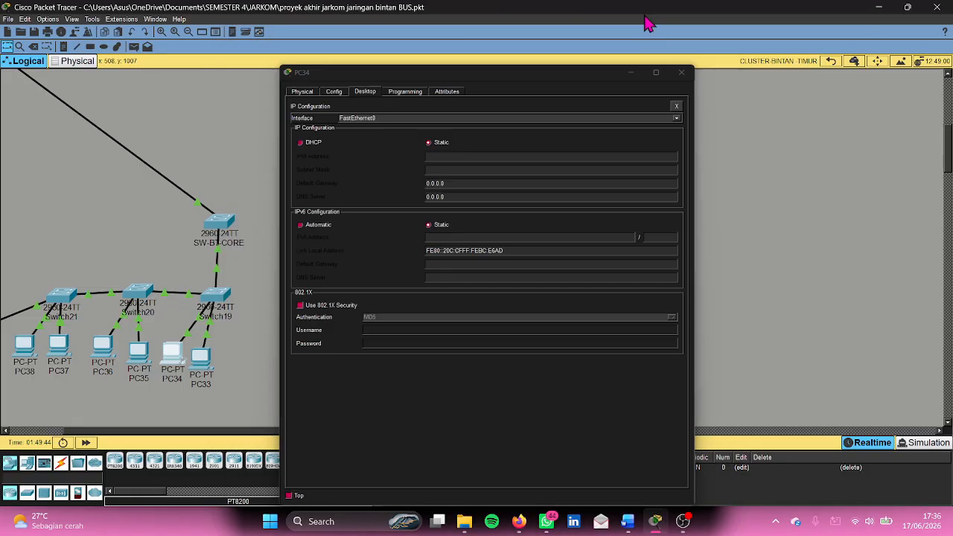
- Check the IP configuration of PC38 in CLUSTER-BINTAN-TIMUR and return to the root topology
{"action": "left_click", "coordinate": [170, 355]}
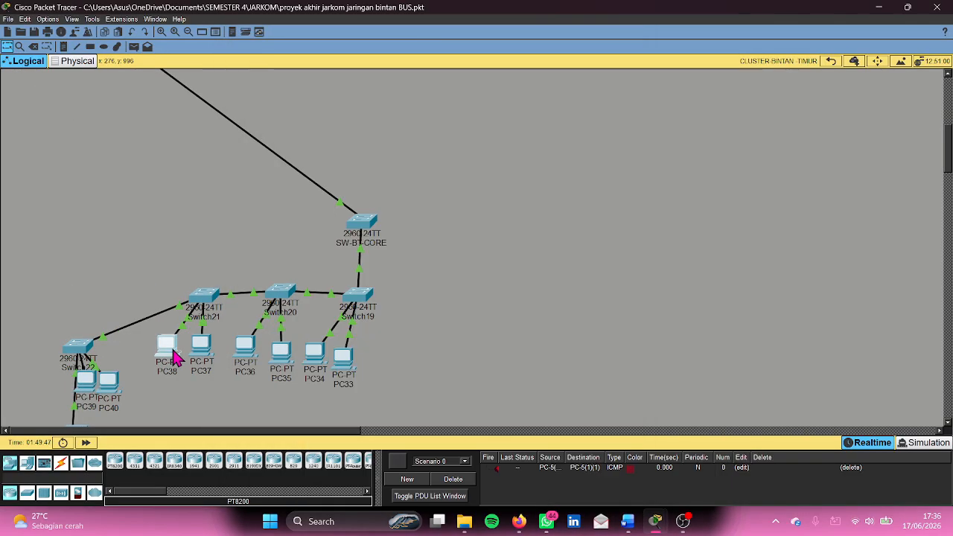
{"action": "left_click", "coordinate": [175, 359]}
{"action": "left_click", "coordinate": [336, 32]}
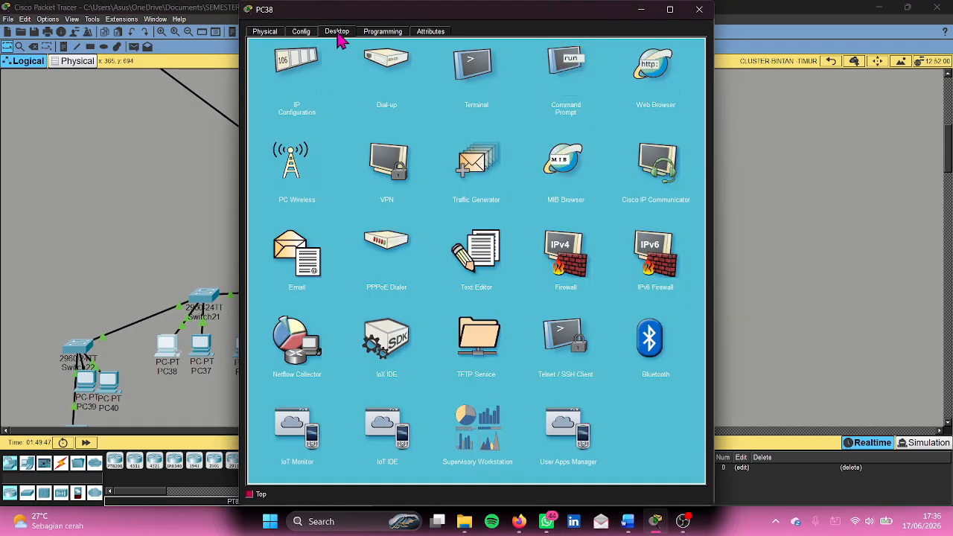
{"action": "left_click", "coordinate": [297, 80]}
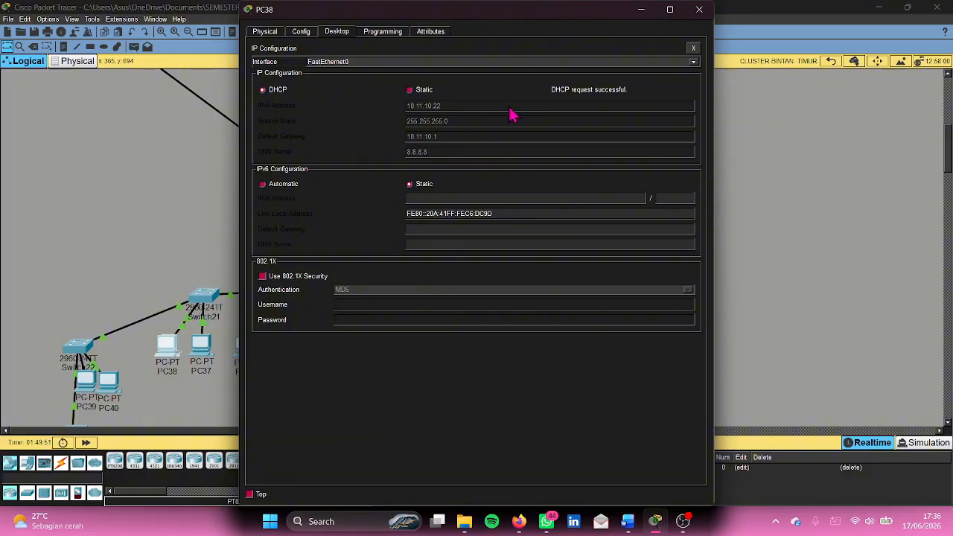
{"action": "left_click", "coordinate": [699, 9]}
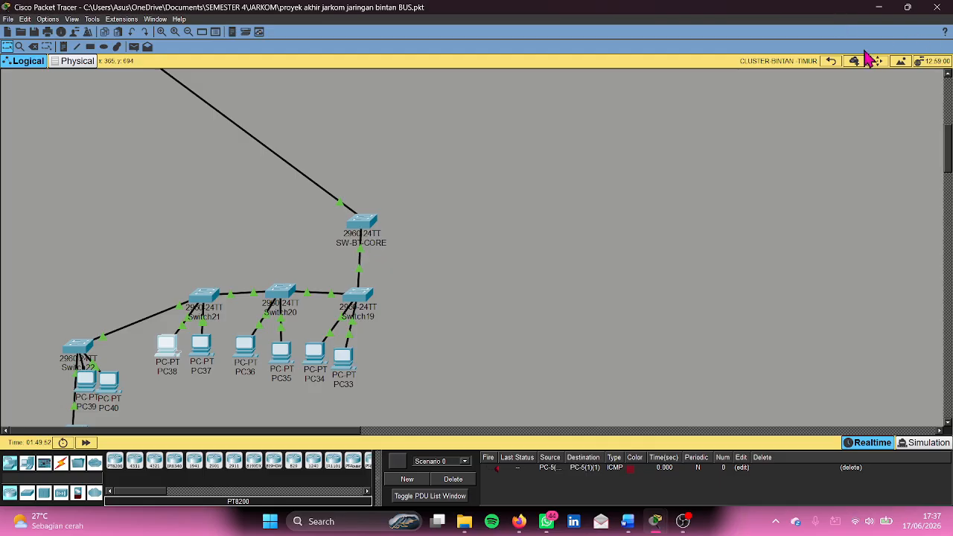
{"action": "left_click", "coordinate": [831, 61]}
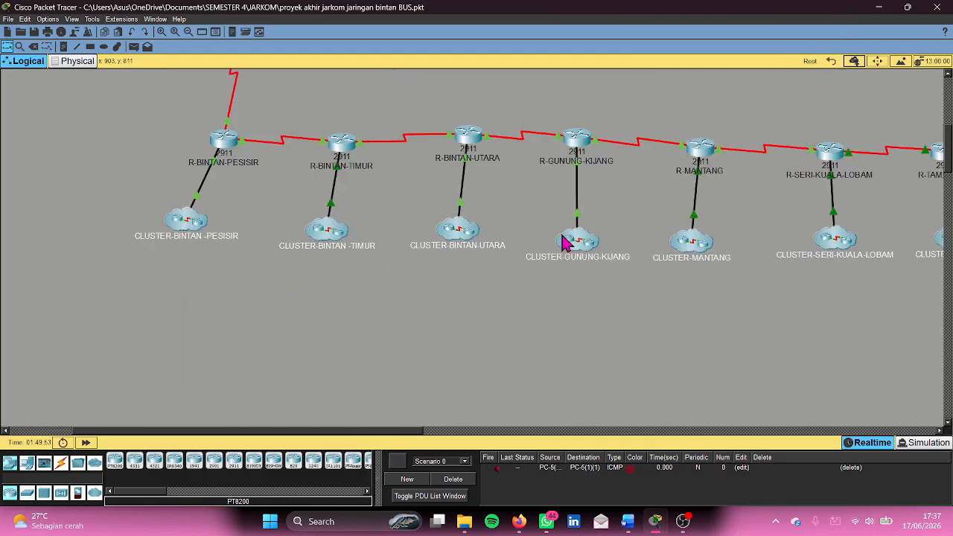
- Ping 10.11.10.1 from PC-1(1)(1) in CLUSTER-GUNUNG-KIJANG to test the access list, and return to the root topology
{"action": "double_click", "coordinate": [499, 241]}
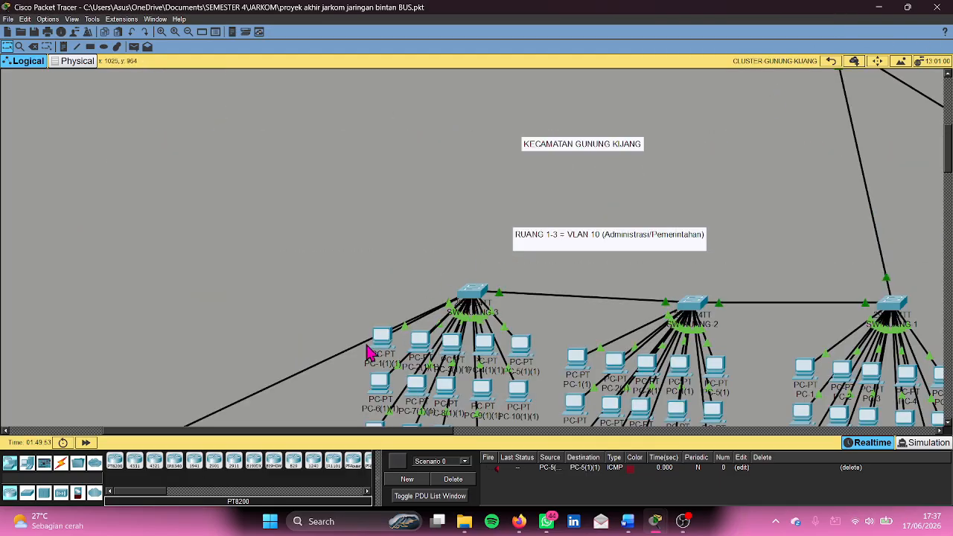
{"action": "left_click", "coordinate": [382, 336]}
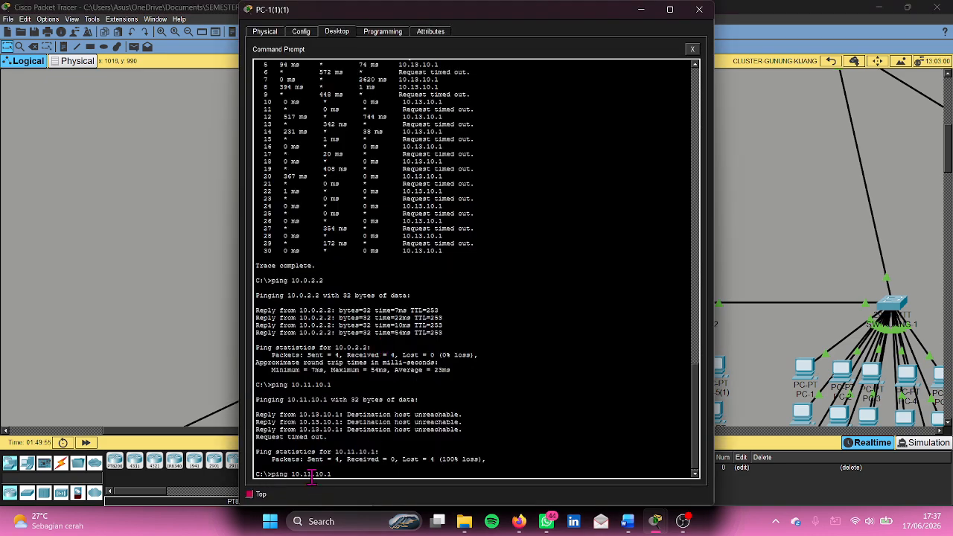
{"action": "key", "text": "Return"}
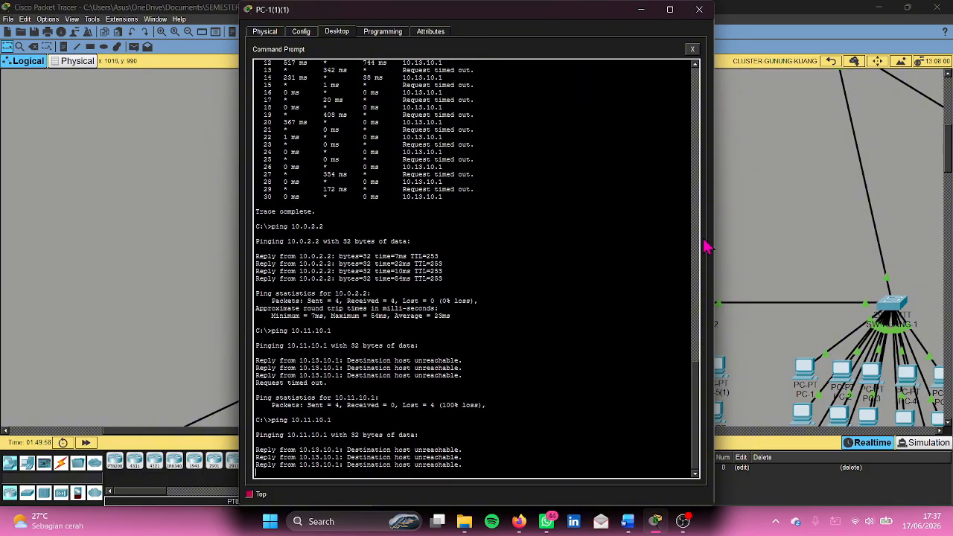
{"action": "left_click", "coordinate": [785, 160]}
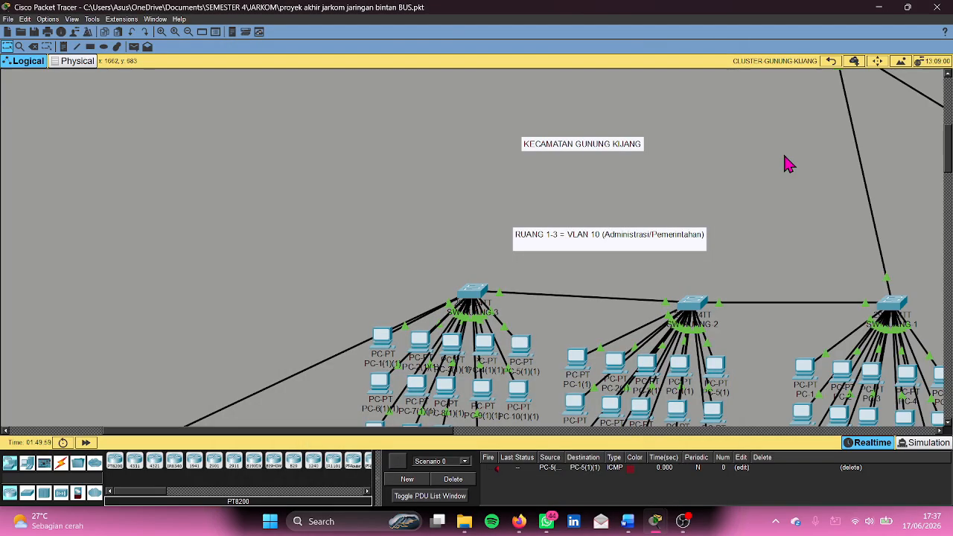
{"action": "left_click", "coordinate": [831, 63]}
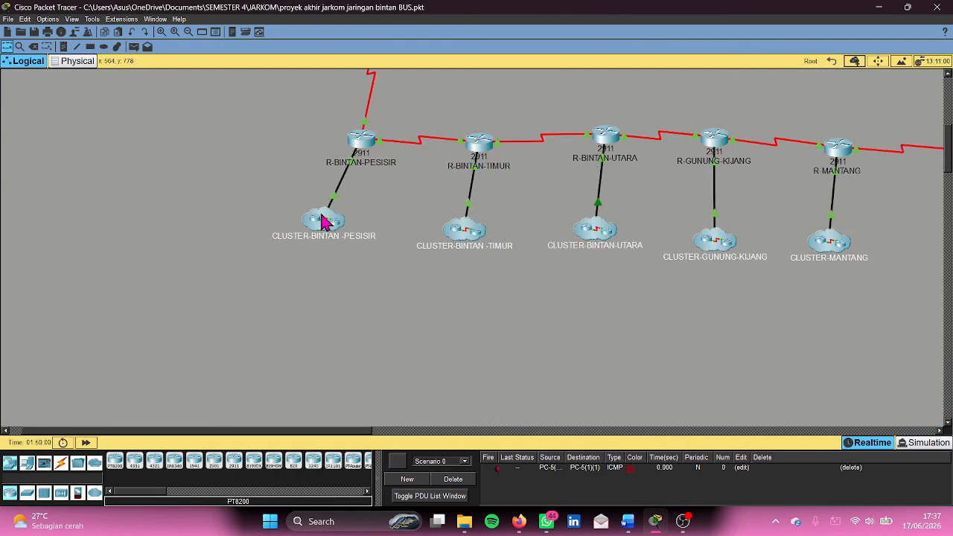
- Ping 10.11.10.1 from the command prompt of PC38(1) in CLUSTER-BINTAN-PESISIR and return to the root topology
{"action": "double_click", "coordinate": [322, 221]}
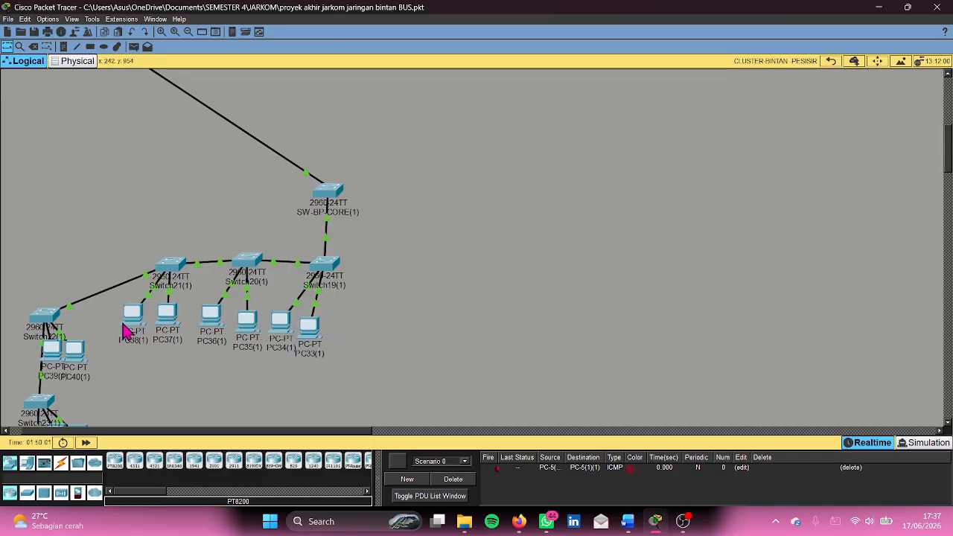
{"action": "left_click", "coordinate": [128, 331]}
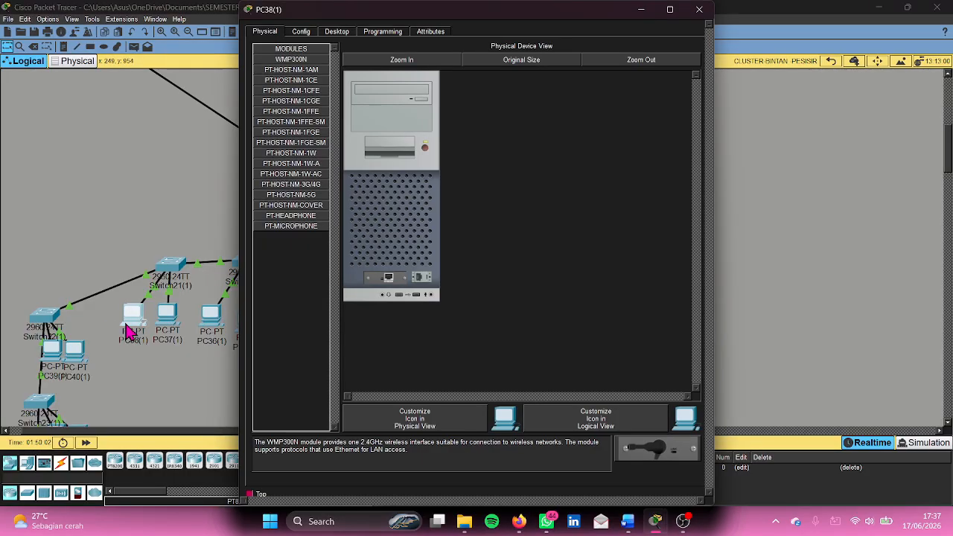
{"action": "left_click", "coordinate": [338, 33]}
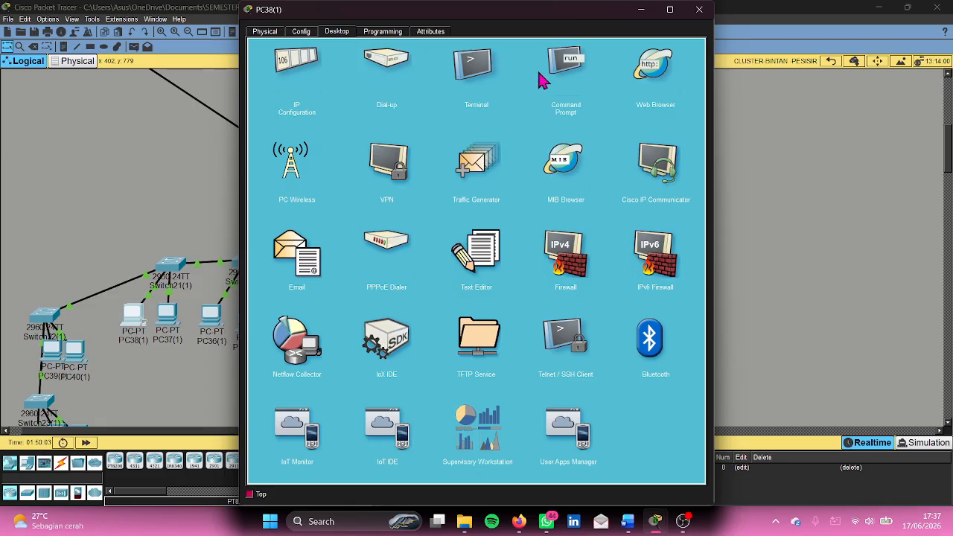
{"action": "left_click", "coordinate": [562, 71]}
{"action": "right_click", "coordinate": [333, 165]}
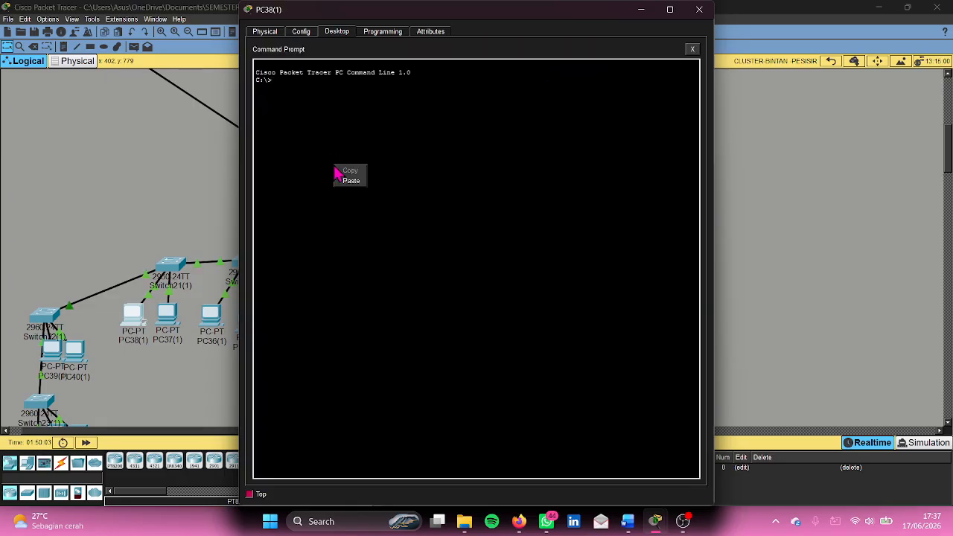
{"action": "left_click", "coordinate": [341, 179]}
{"action": "key", "text": "Return"}
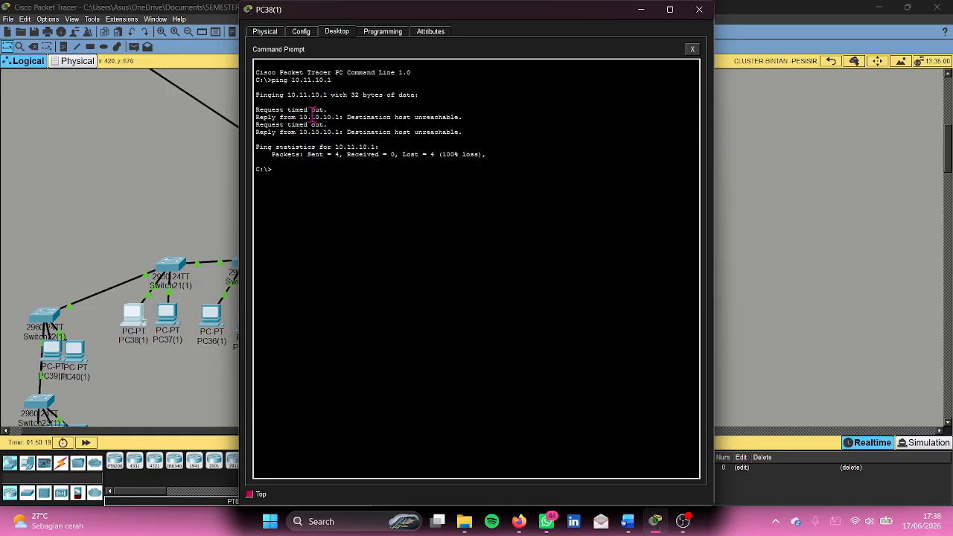
{"action": "left_click", "coordinate": [641, 9]}
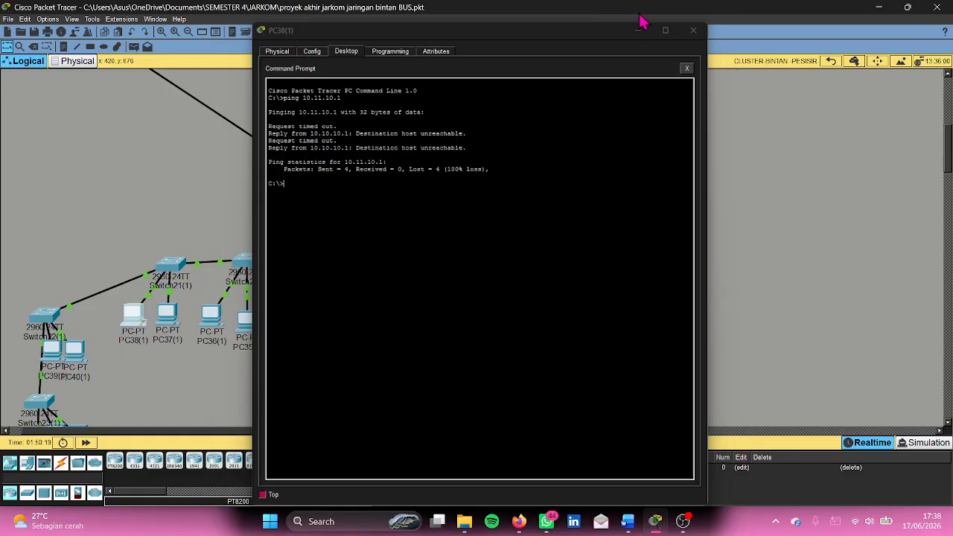
{"action": "left_click", "coordinate": [831, 61]}
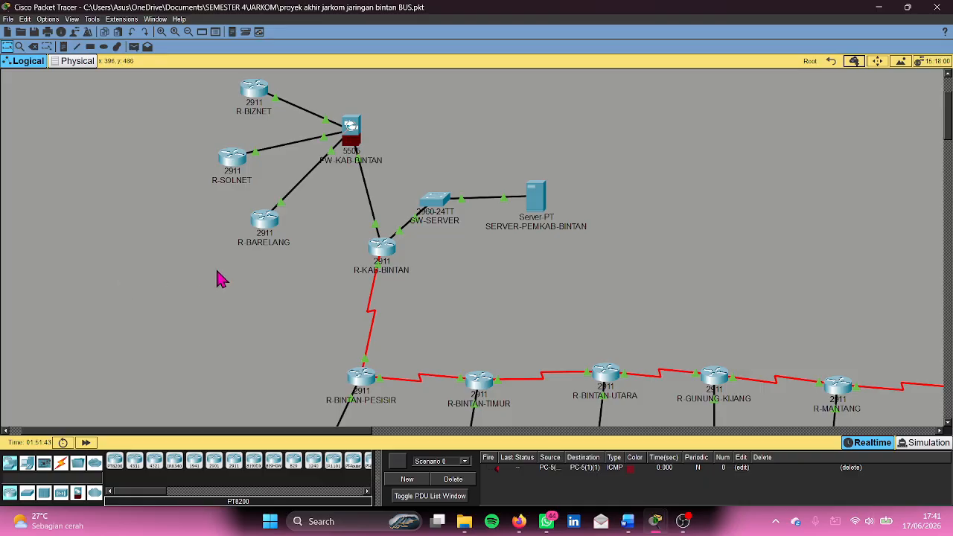
- Examine the show access-list output in the command line of the FW-KAB-BINTAN firewall
{"action": "mouse_move", "coordinate": [351, 141]}
{"action": "scroll", "coordinate": [265, 313], "scroll_direction": "right", "scroll_amount": 1}
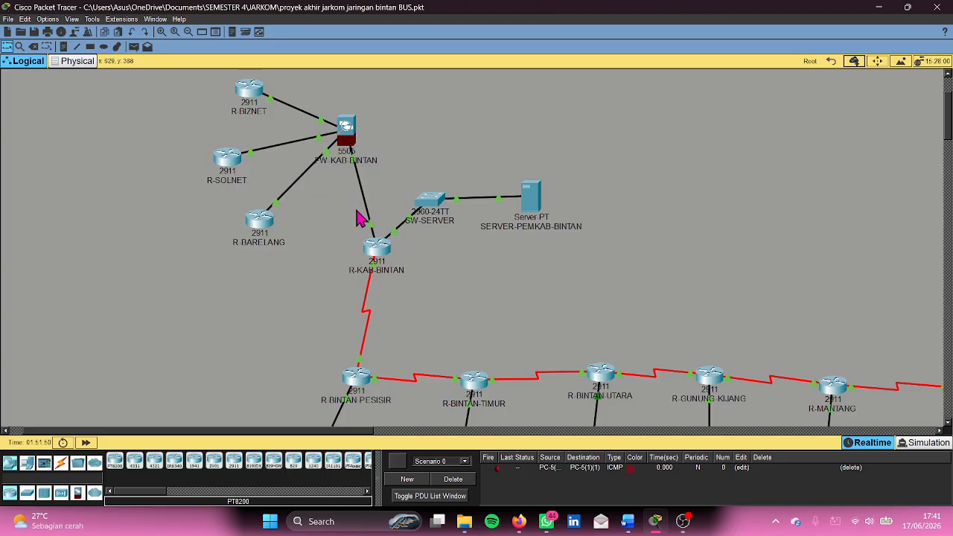
{"action": "left_click", "coordinate": [344, 133]}
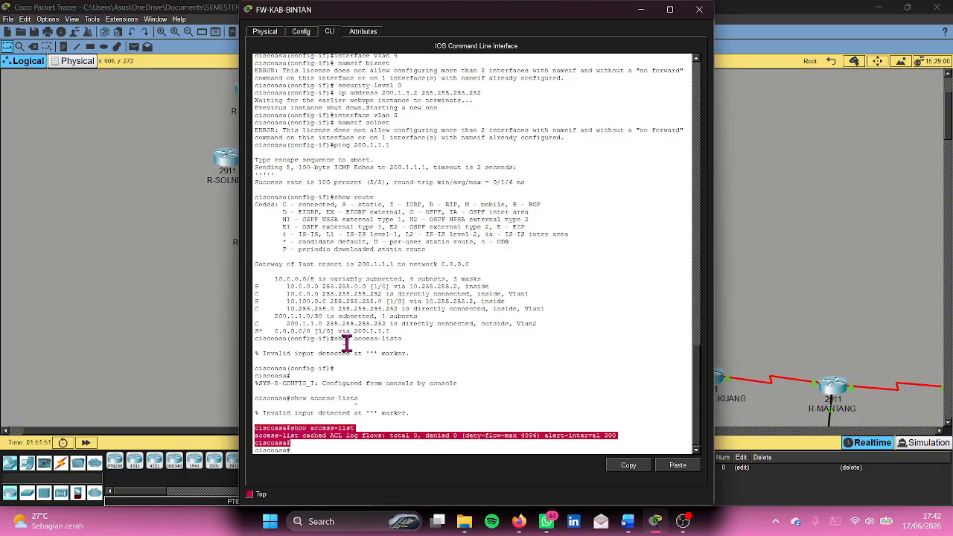
{"action": "left_click", "coordinate": [378, 411]}
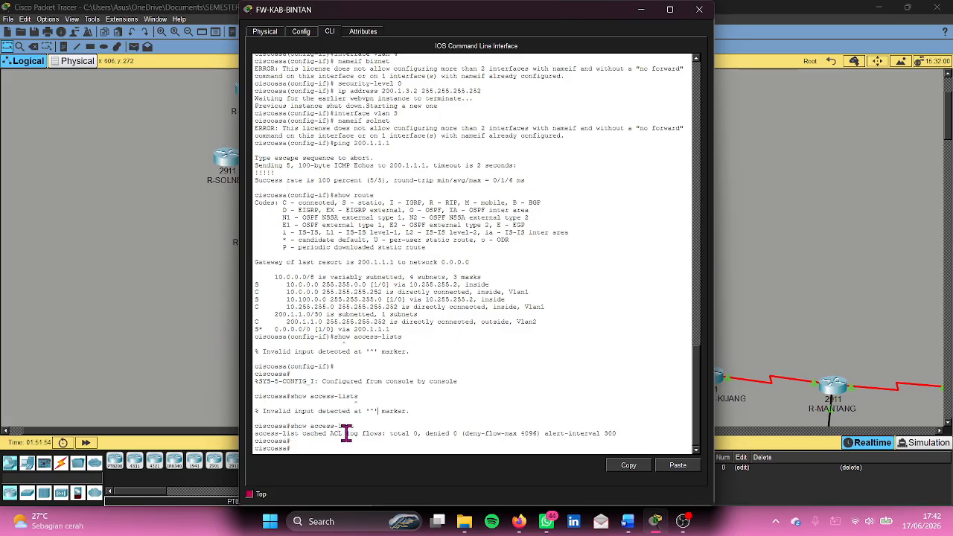
- Run show route in the FW-KAB-BINTAN command line and highlight the 0.0.0.0/0 default route via 200.1.1.1
{"action": "left_click", "coordinate": [213, 358]}
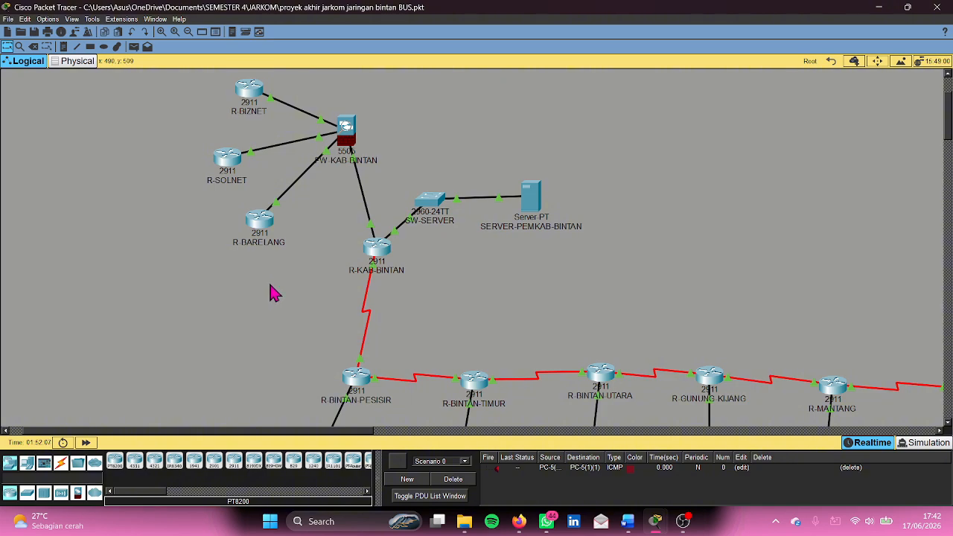
{"action": "scroll", "coordinate": [290, 251], "scroll_direction": "up", "scroll_amount": 2}
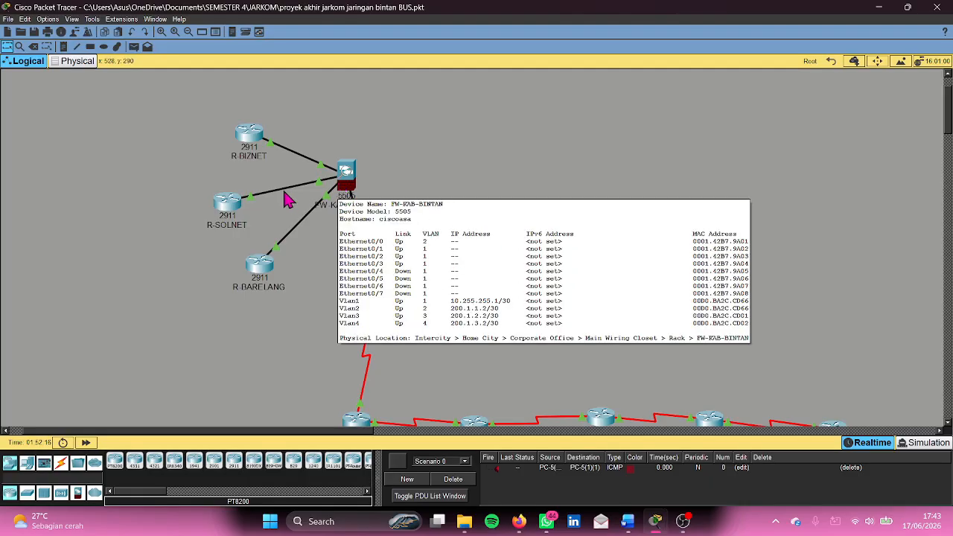
{"action": "left_click", "coordinate": [348, 183]}
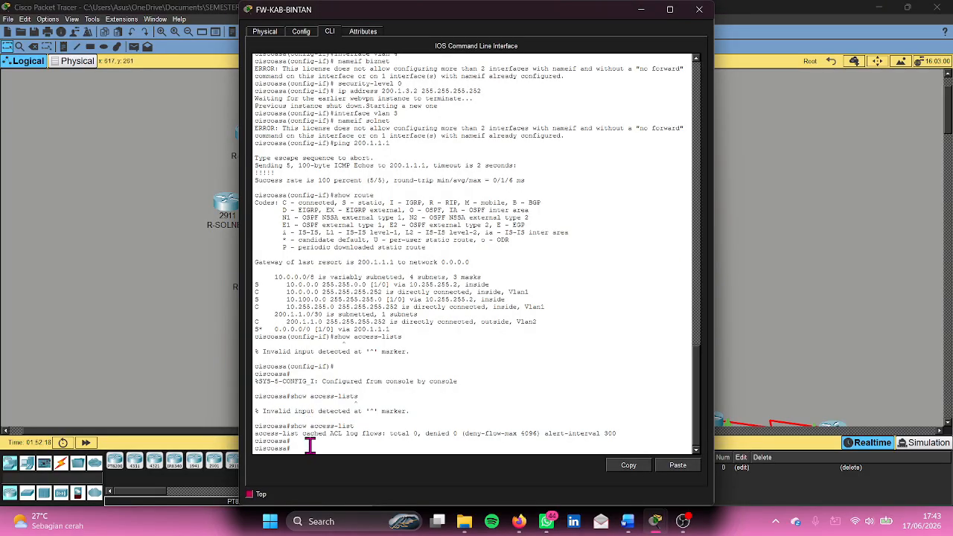
{"action": "key", "text": "Up"}
{"action": "type", "text": "s"}
{"action": "key", "text": "Up"}
{"action": "key", "text": "Up"}
{"action": "key", "text": "Up"}
{"action": "key", "text": "Return"}
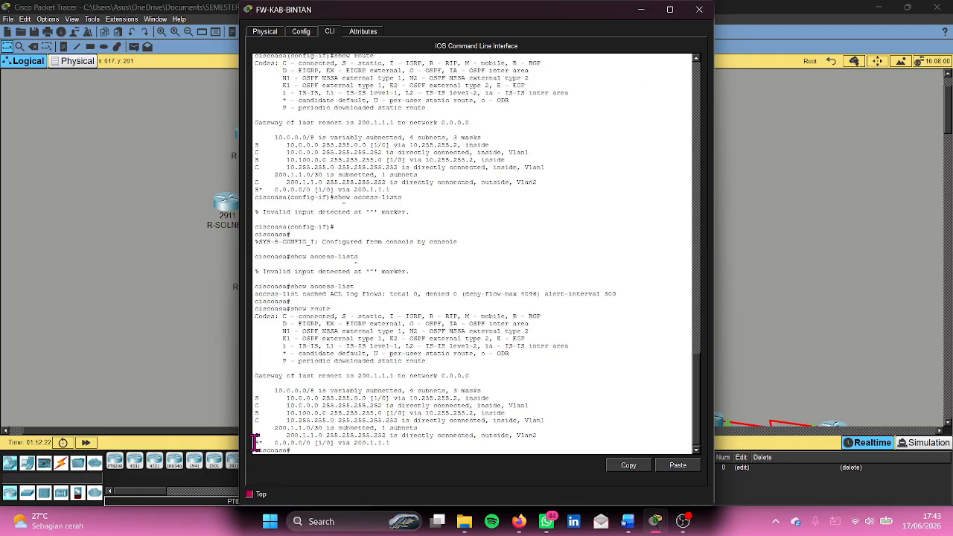
{"action": "left_click_drag", "start_coordinate": [254, 440], "coordinate": [398, 445]}
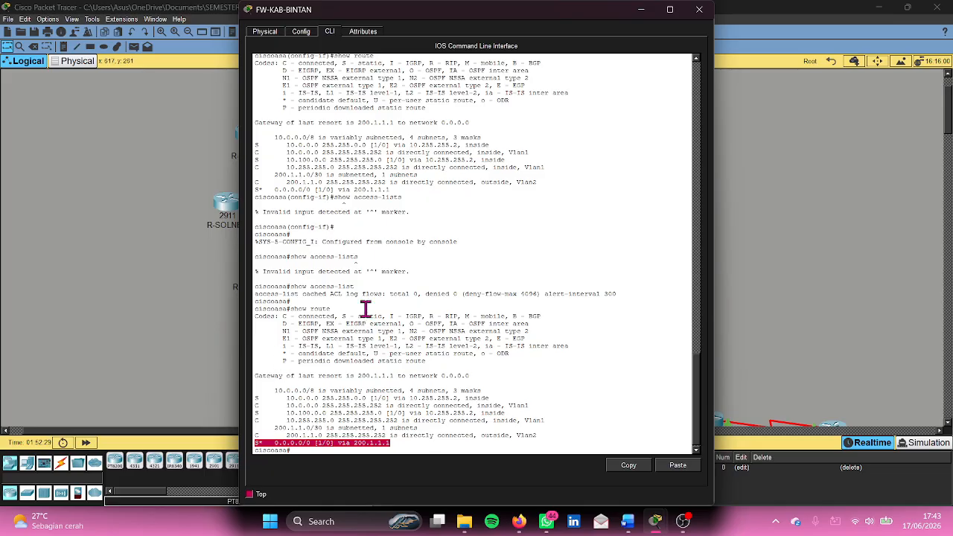
- Ping 200.1.1.1 from the FW-KAB-BINTAN firewall and return to the topology
{"action": "left_click", "coordinate": [495, 300]}
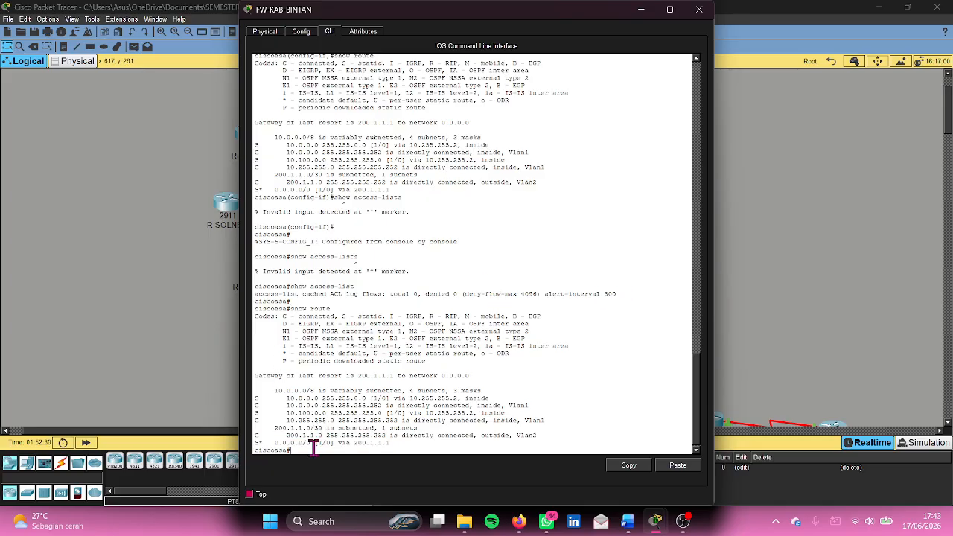
{"action": "type", "text": "ping 200.1.1.1"}
{"action": "key", "text": "Return"}
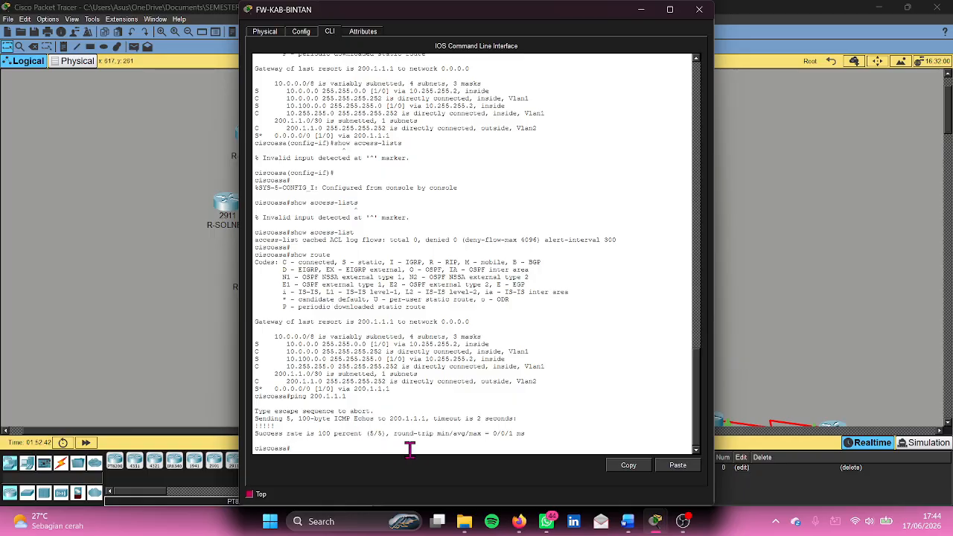
{"action": "left_click", "coordinate": [774, 330]}
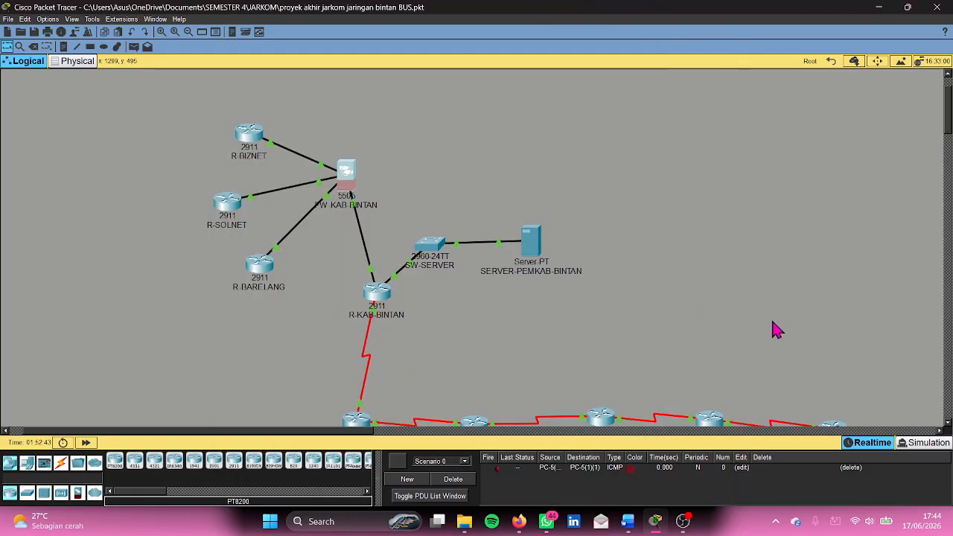
- Start a console session on the R-KAB-BINTAN router and try to run "show access list" in user mode
{"action": "left_click", "coordinate": [383, 301]}
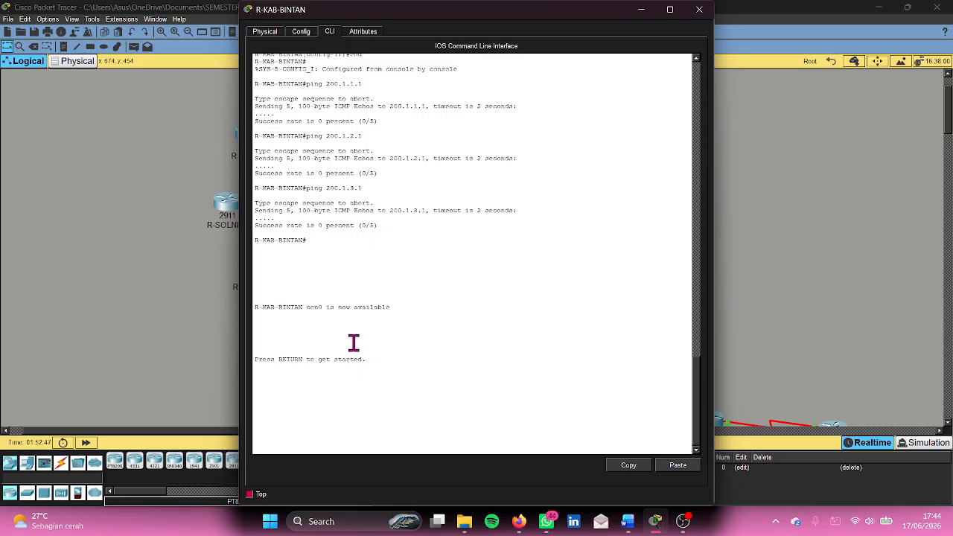
{"action": "key", "text": "Return"}
{"action": "key", "text": "Return"}
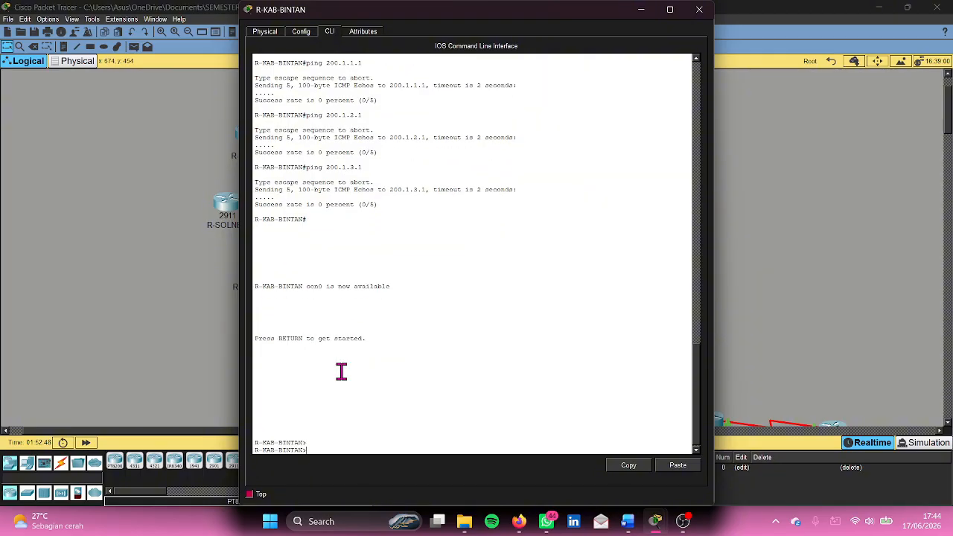
{"action": "type", "text": "sho"}
{"action": "key", "text": "BackSpace"}
{"action": "key", "text": "BackSpace"}
{"action": "key", "text": "BackSpace"}
{"action": "key", "text": "BackSpace"}
{"action": "type", "text": "show access list"}
{"action": "key", "text": "Return"}
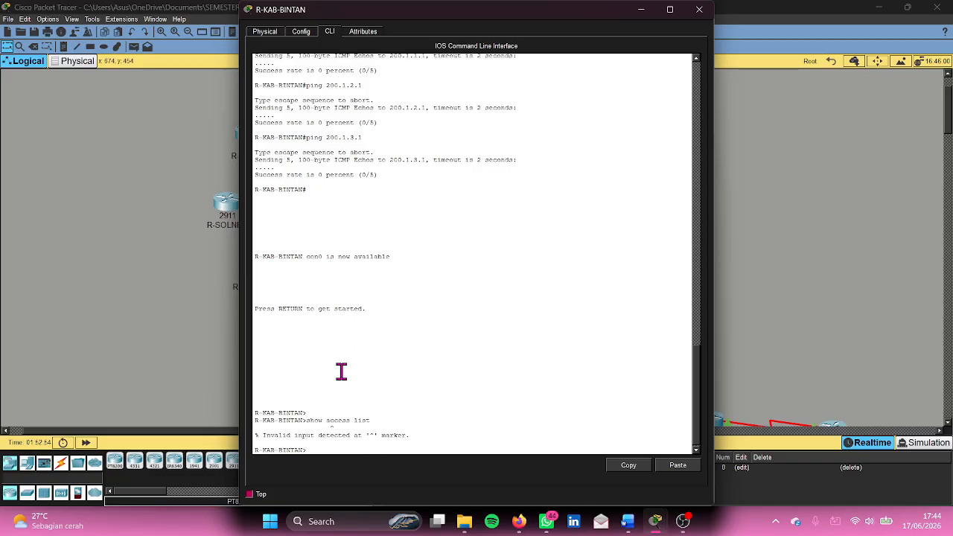
- Enter privileged mode on R-KAB-BINTAN with the enable command
{"action": "key", "text": "Up"}
{"action": "key", "text": "BackSpace"}
{"action": "key", "text": "BackSpace"}
{"action": "key", "text": "BackSpace"}
{"action": "key", "text": "BackSpace"}
{"action": "key", "text": "BackSpace"}
{"action": "key", "text": "BackSpace"}
{"action": "key", "text": "BackSpace"}
{"action": "key", "text": "BackSpace"}
{"action": "key", "text": "BackSpace"}
{"action": "key", "text": "BackSpace"}
{"action": "key", "text": "BackSpace"}
{"action": "key", "text": "BackSpace"}
{"action": "key", "text": "BackSpace"}
{"action": "key", "text": "BackSpace"}
{"action": "key", "text": "BackSpace"}
{"action": "type", "text": "enable"}
{"action": "key", "text": "Return"}
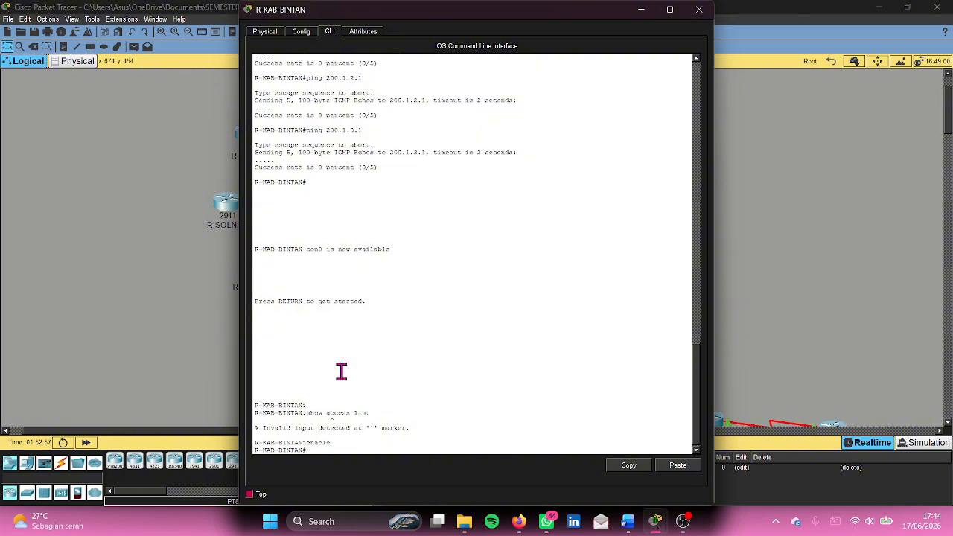
- Query the access lists on R-KAB-BINTAN with "show access lists" and "show access-lists", and return to the topology
{"action": "key", "text": "Up"}
{"action": "key", "text": "Up"}
{"action": "type", "text": "s"}
{"action": "key", "text": "Return"}
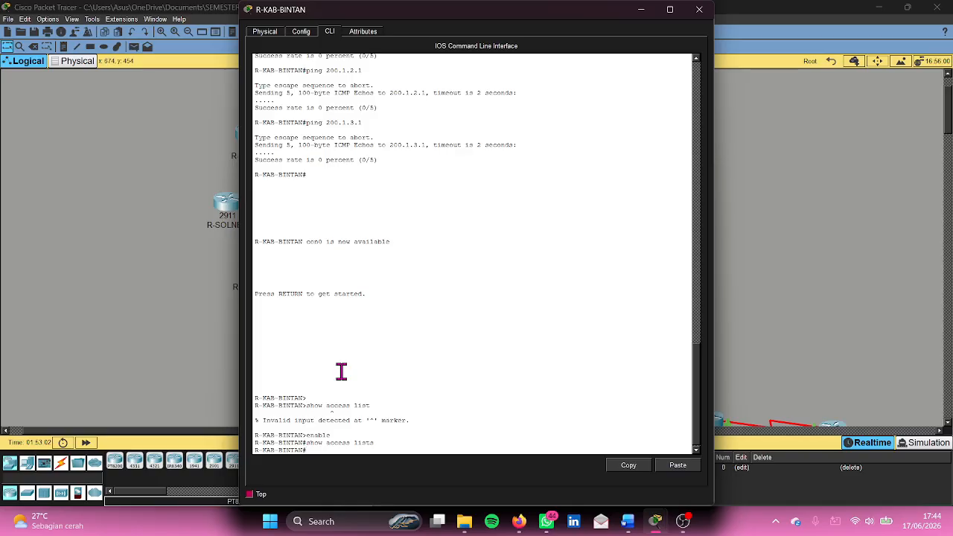
{"action": "key", "text": "Up"}
{"action": "key", "text": "BackSpace"}
{"action": "type", "text": "-lists"}
{"action": "key", "text": "Return"}
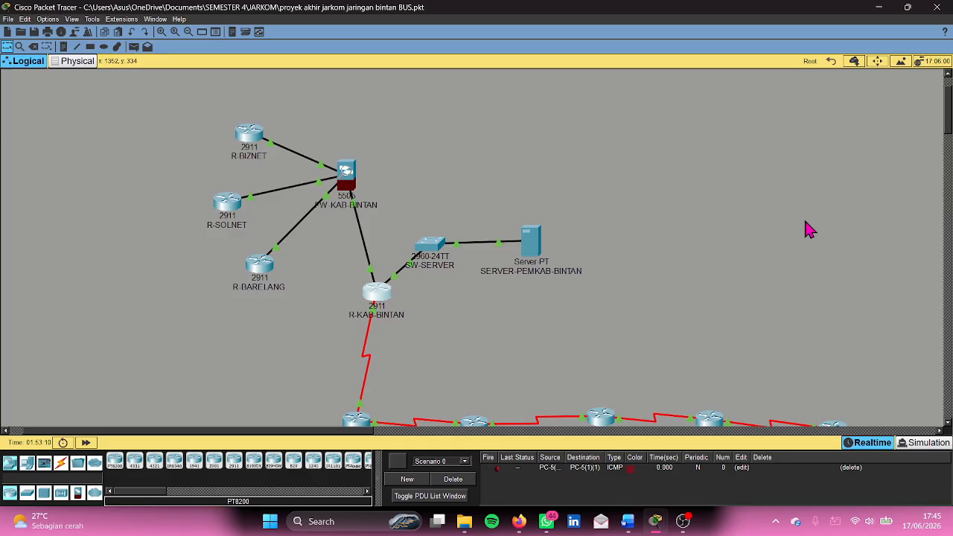
{"action": "left_click", "coordinate": [809, 230]}
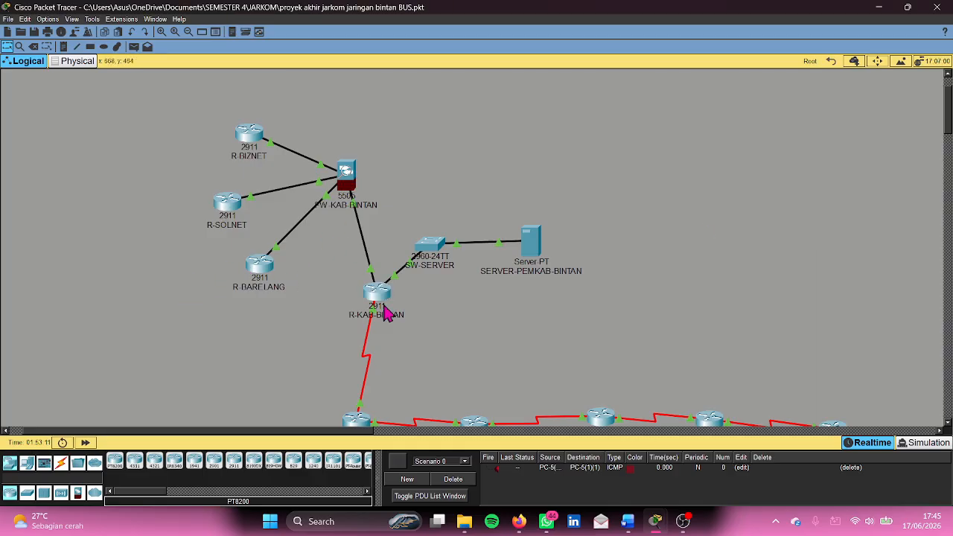
{"action": "scroll", "coordinate": [432, 335], "scroll_direction": "down", "scroll_amount": 3}
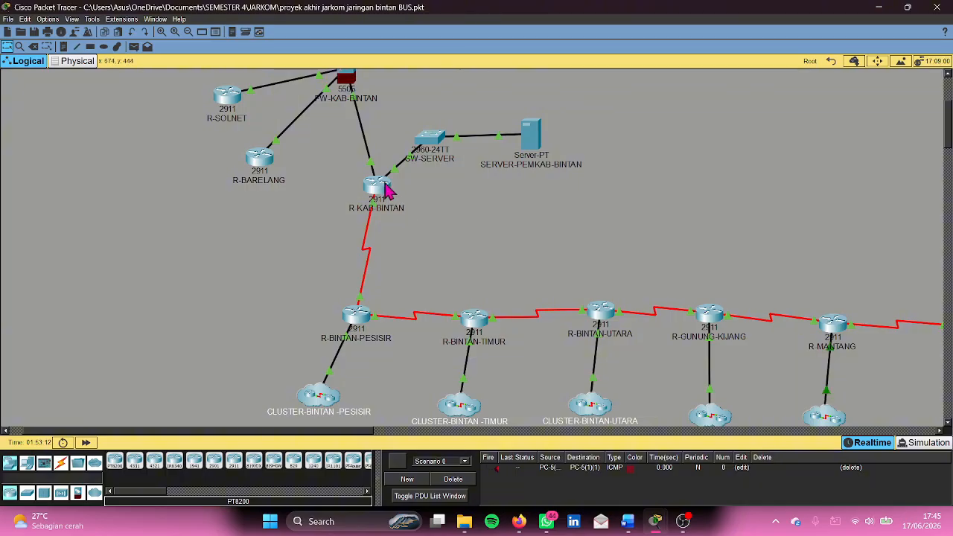
{"action": "scroll", "coordinate": [406, 214], "scroll_direction": "up", "scroll_amount": 2}
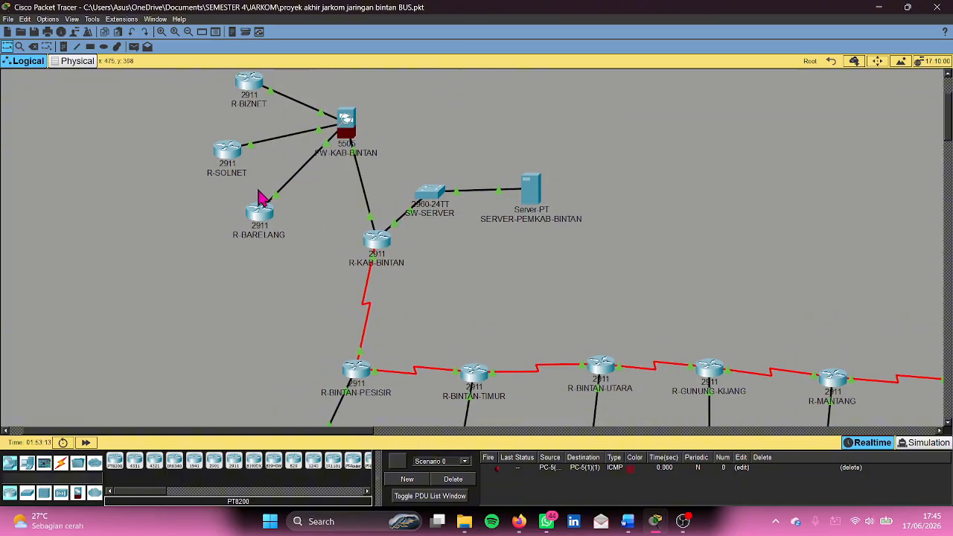
{"action": "scroll", "coordinate": [404, 367], "scroll_direction": "down", "scroll_amount": 3}
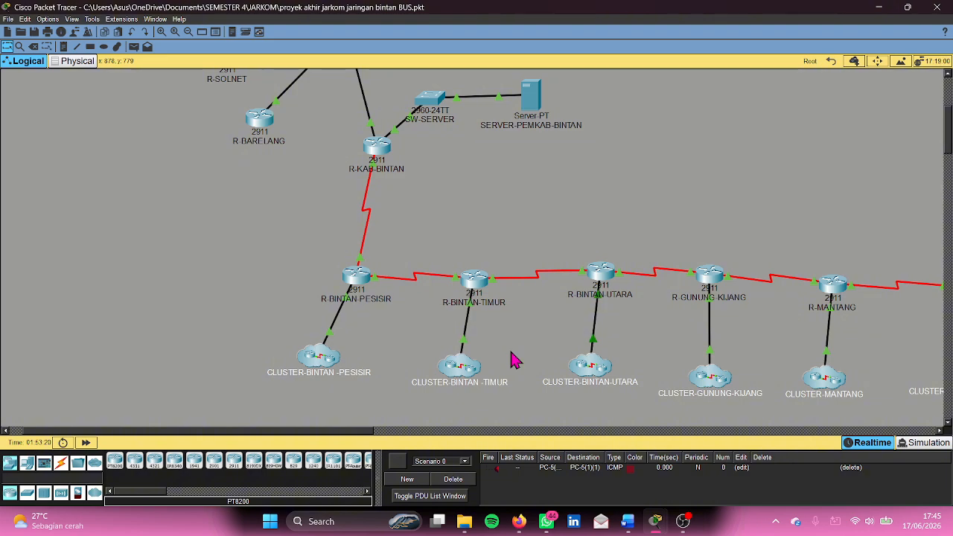
{"action": "scroll", "coordinate": [512, 360], "scroll_direction": "up", "scroll_amount": 1}
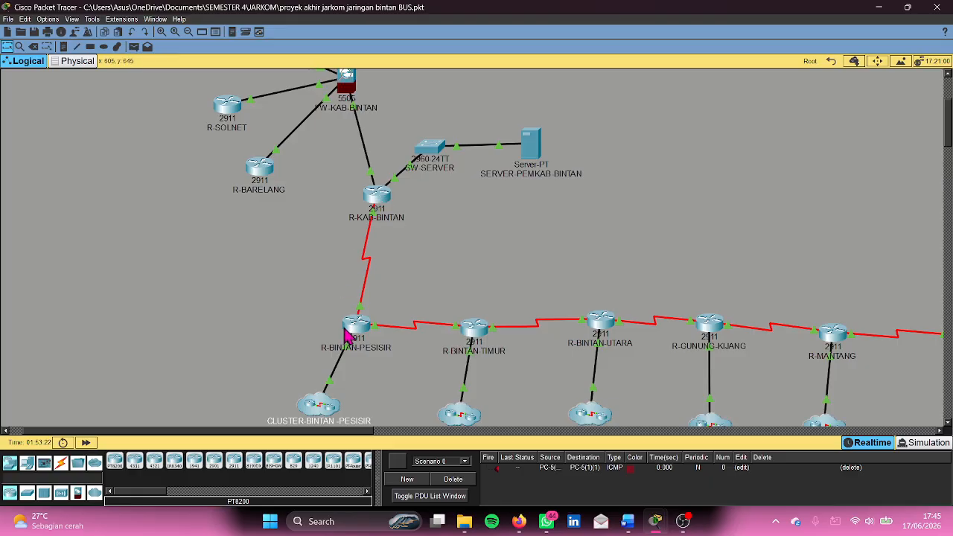
{"action": "scroll", "coordinate": [409, 348], "scroll_direction": "down", "scroll_amount": 1}
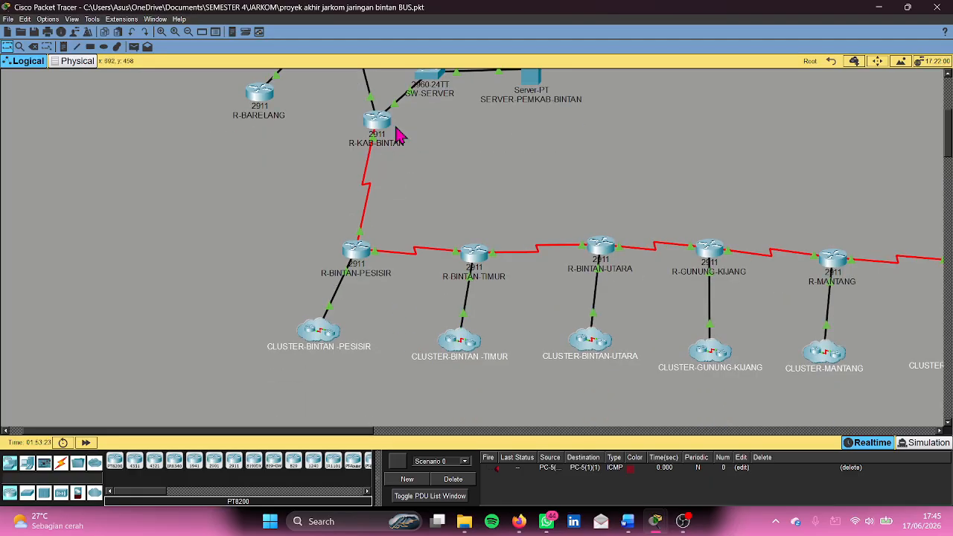